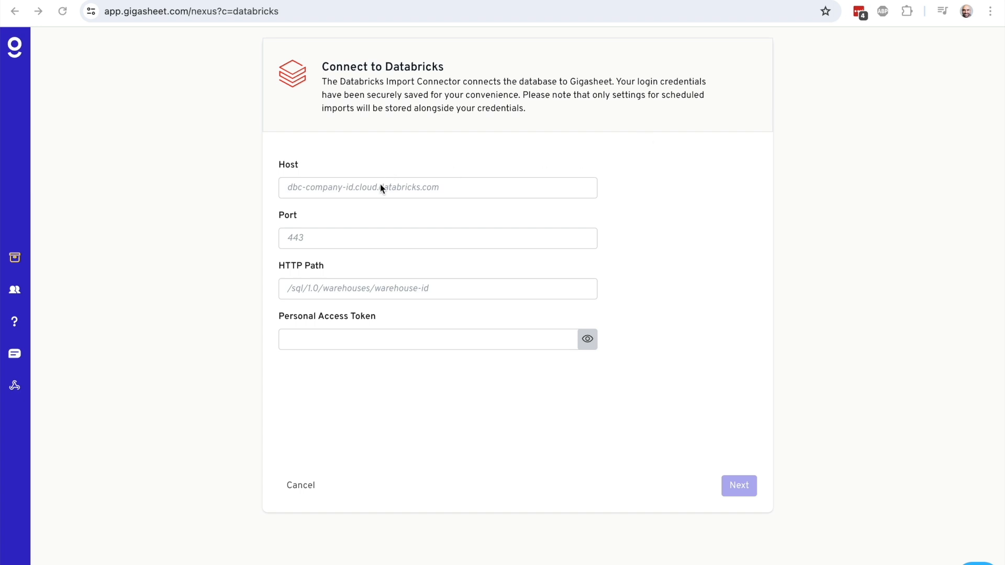
- Set the Databricks host to dbc-be3373e1-140b.cloud.databricks.com, port to 443 and HTTP path to /sql/1.0/warehouses/3ce24ac5af407dfa
click(344, 188)
click(399, 222)
click(391, 235)
click(386, 261)
click(367, 286)
click(380, 321)
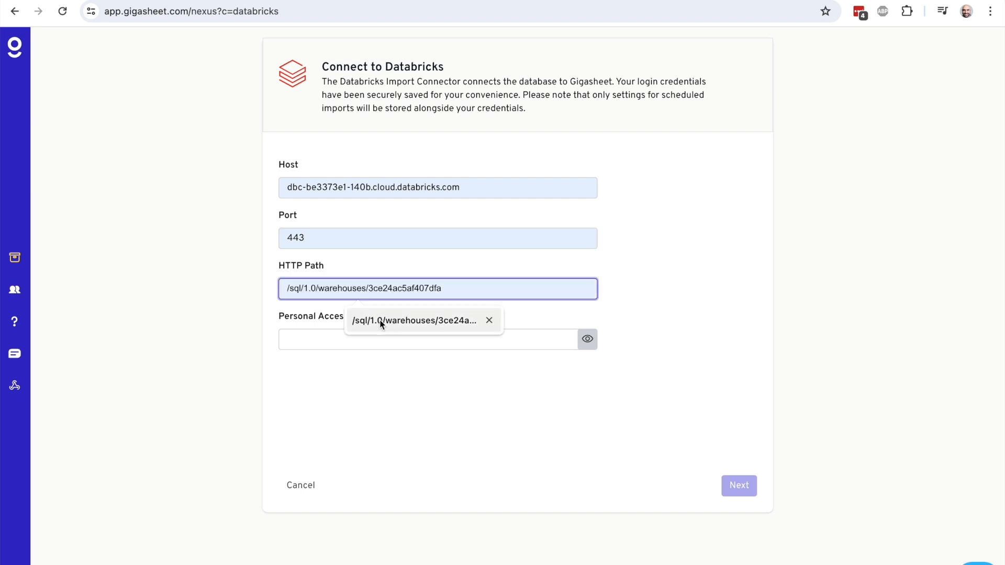
- Enter the personal access token and submit the Databricks connection details
click(378, 335)
key(ctrl+v)
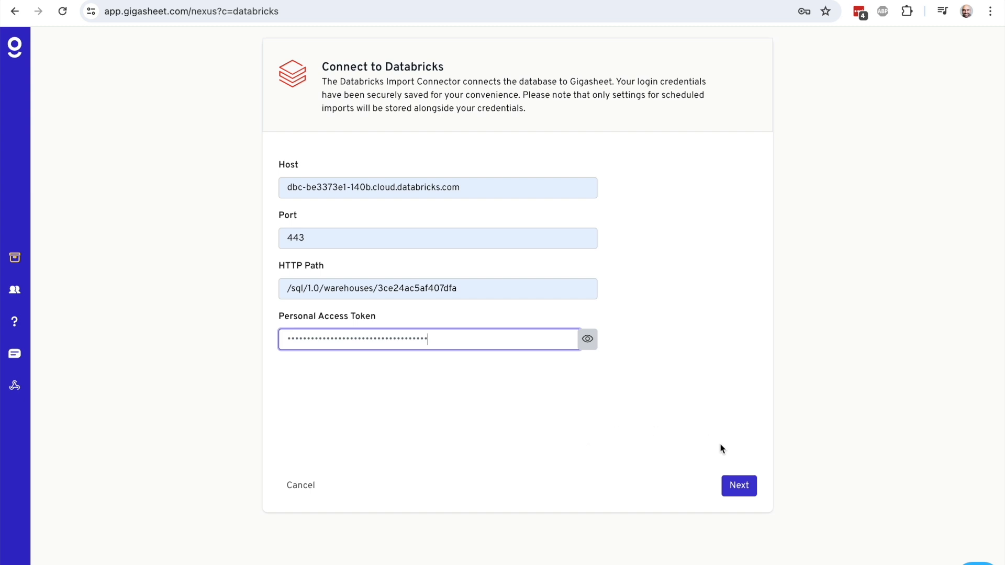
click(738, 486)
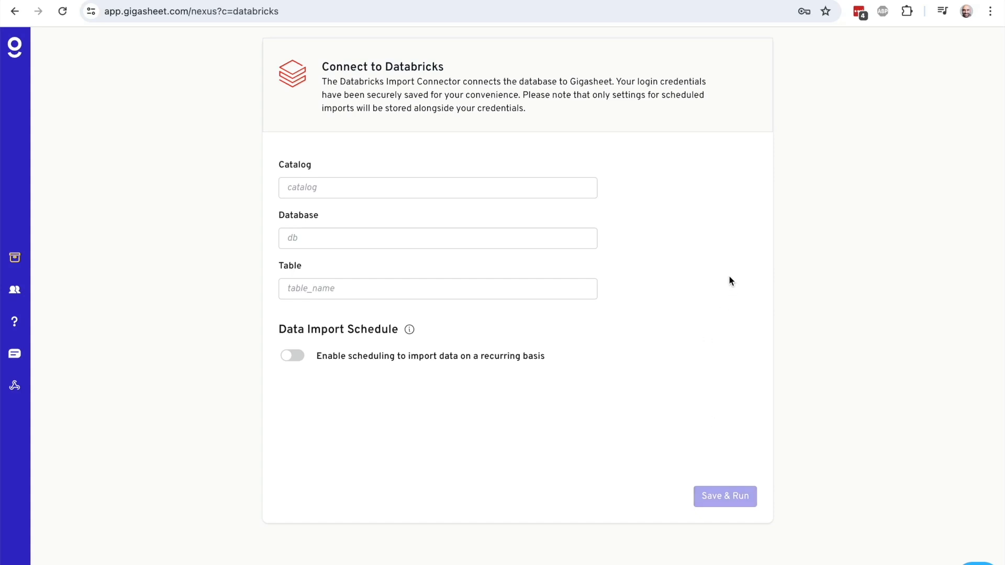
- Set the import source to catalog i_gigasheet_databricks_integration, database default and table sanitized_toy_company_salesdata
click(509, 187)
click(433, 216)
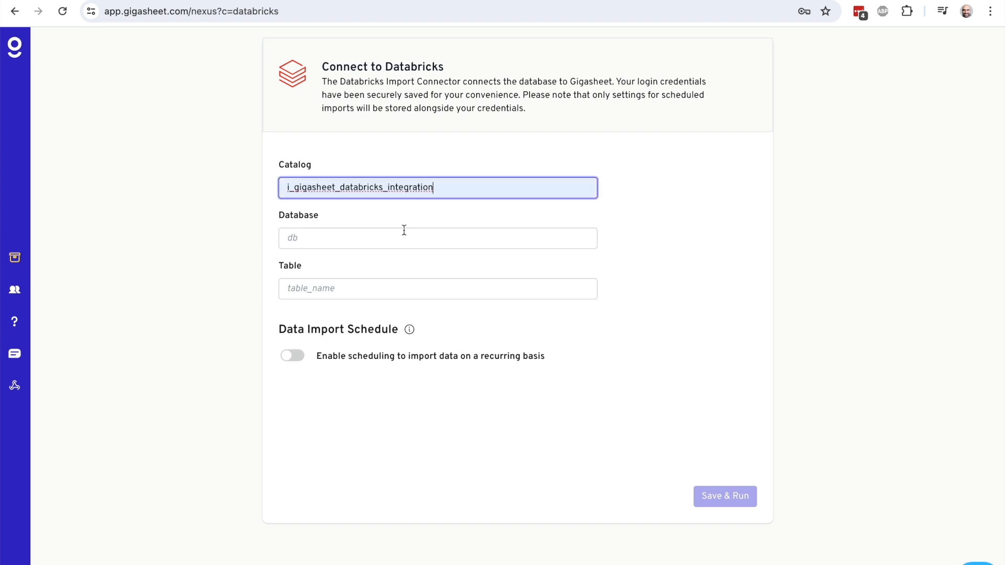
click(391, 242)
click(366, 269)
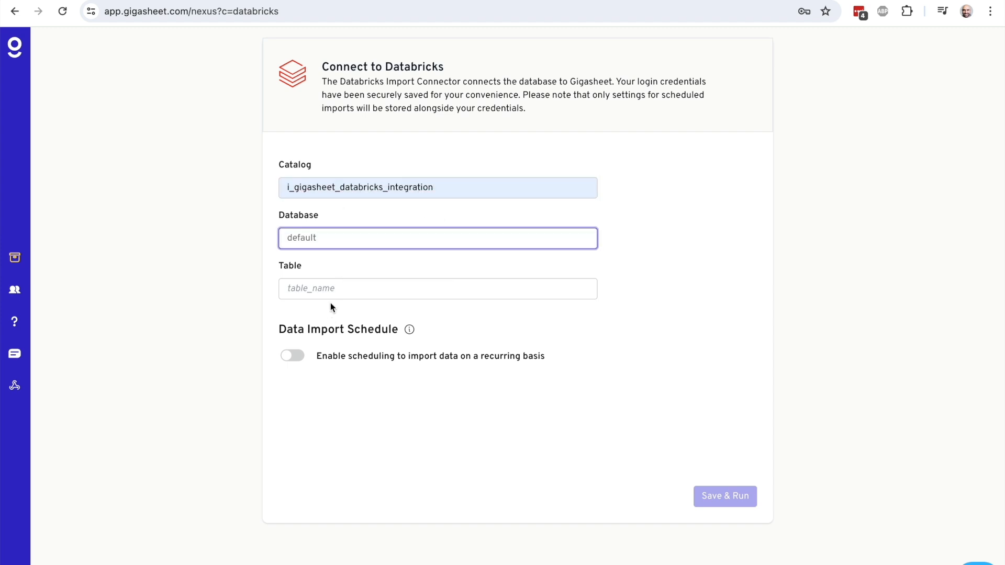
click(340, 288)
click(409, 327)
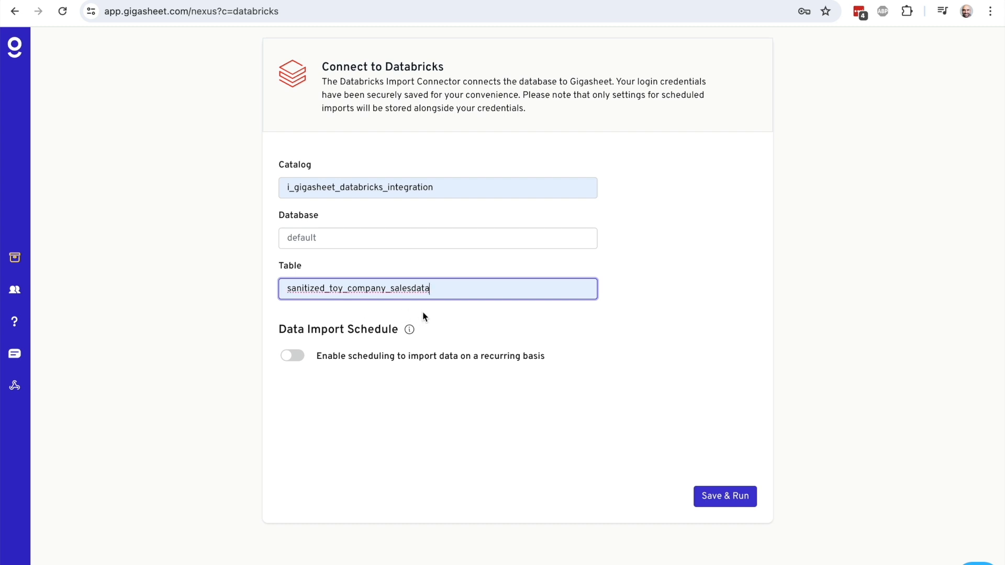
- Enable recurring import scheduling to review the interval and change history options, and disable it again
click(296, 358)
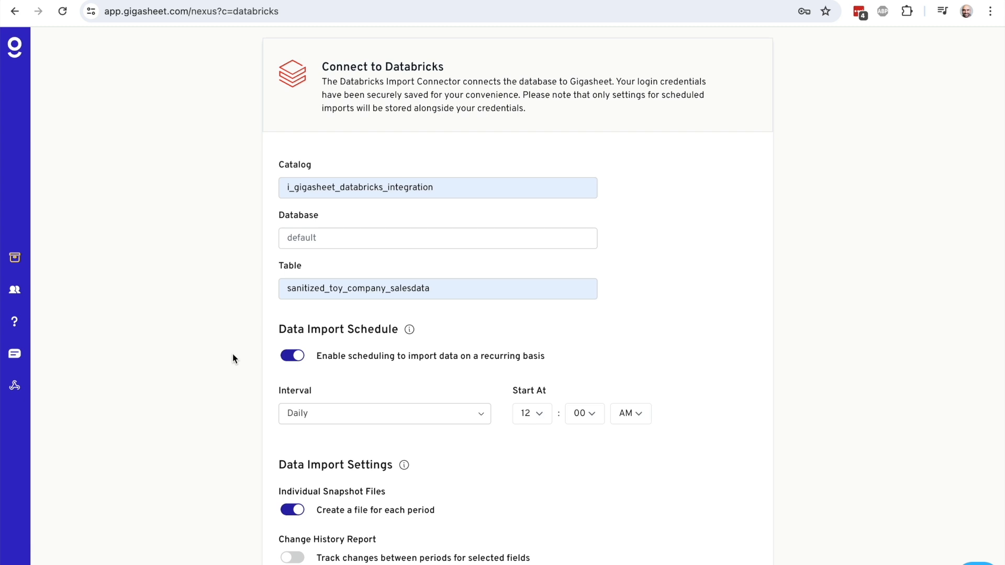
scroll(232, 354, down, 1)
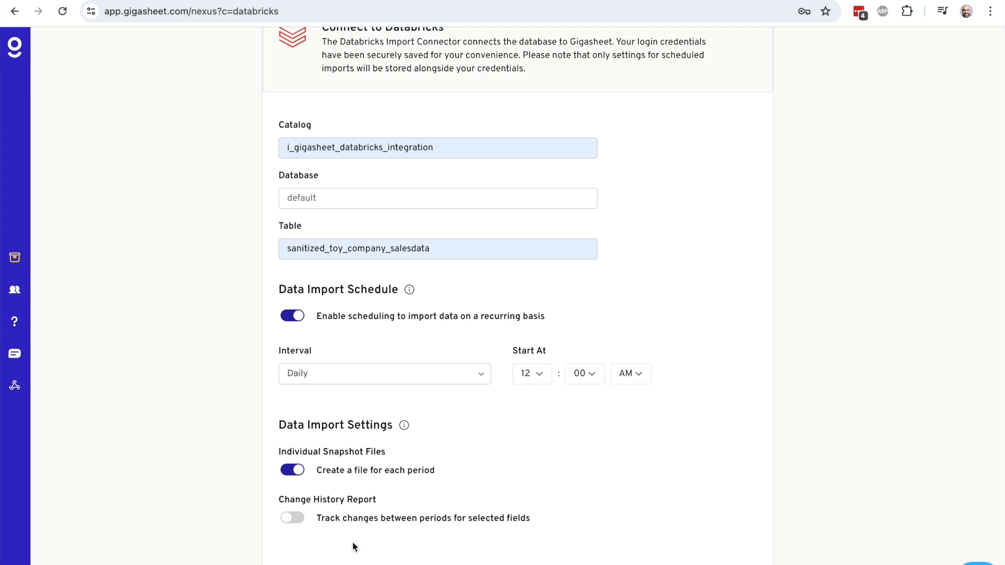
drag(277, 500, 394, 501)
click(394, 501)
click(302, 315)
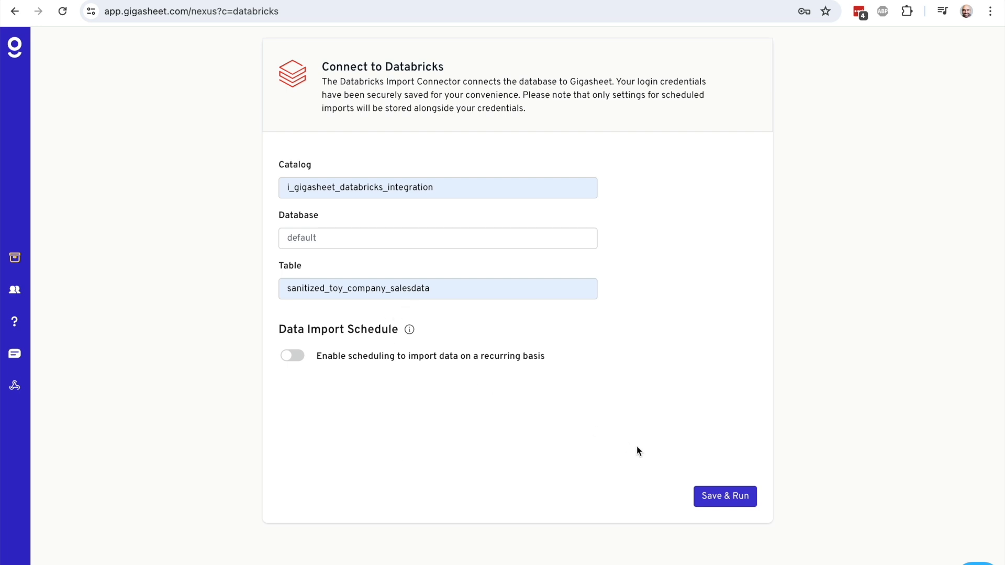
- Save and run the import, and open the sanitized_toy_company_salesdata folder inside the library's Databricks folder
click(739, 501)
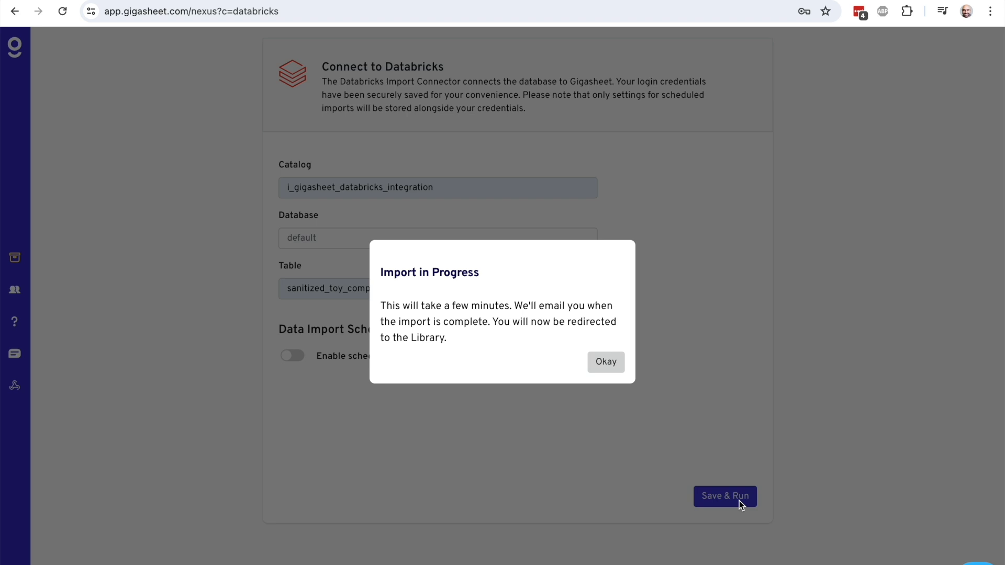
click(603, 365)
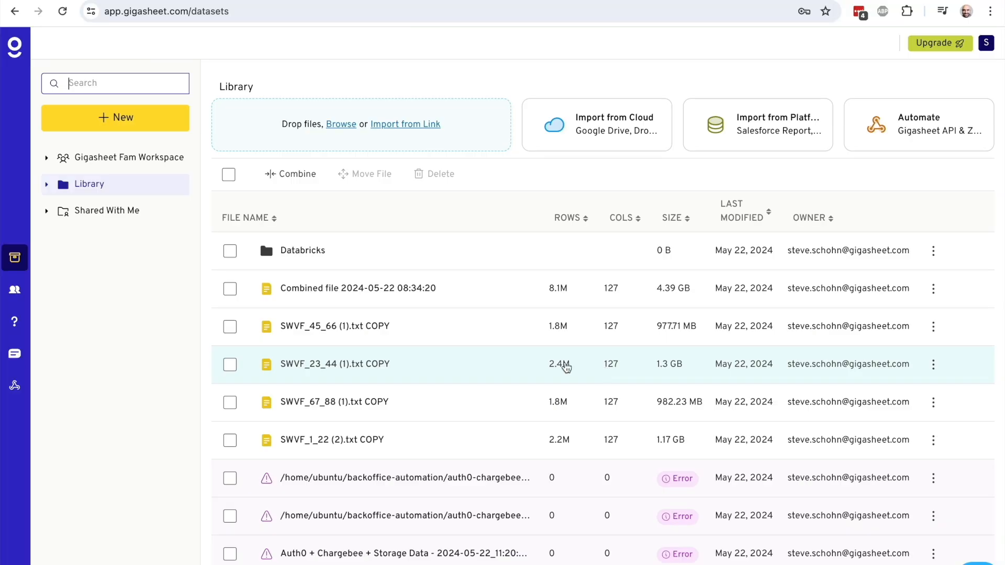
click(317, 253)
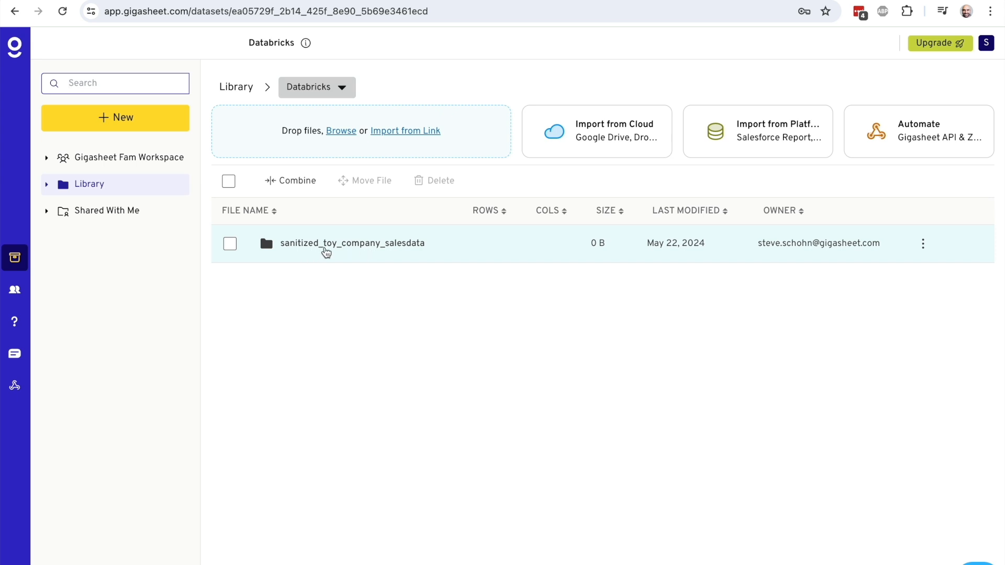
click(360, 251)
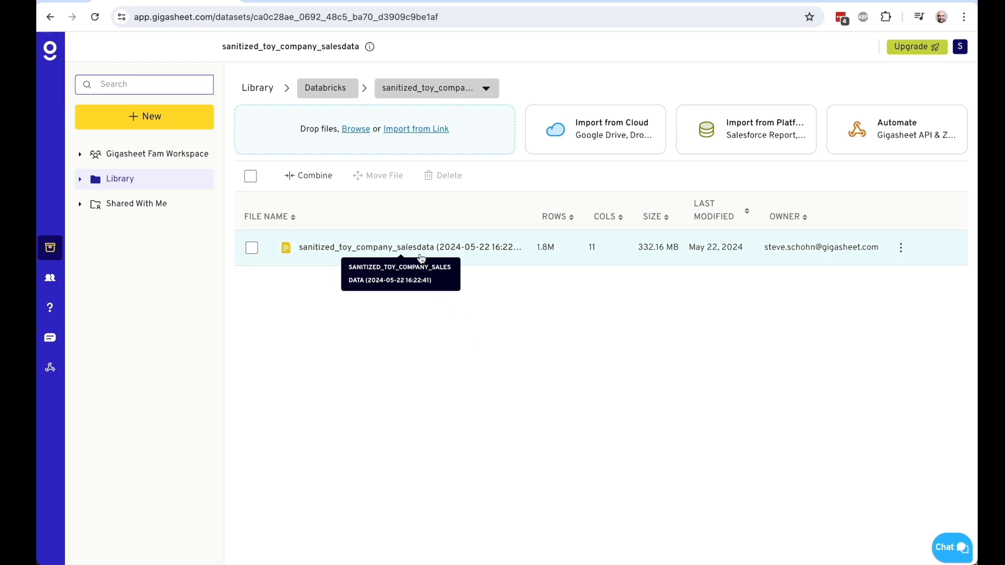
- Review the sharing options of the imported sales data file and close them without changes
click(251, 247)
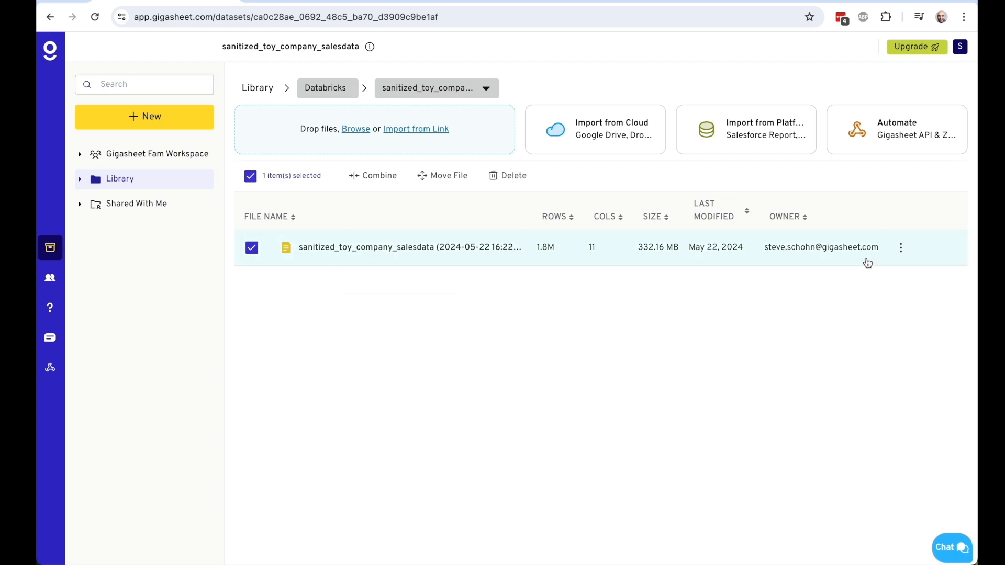
click(900, 250)
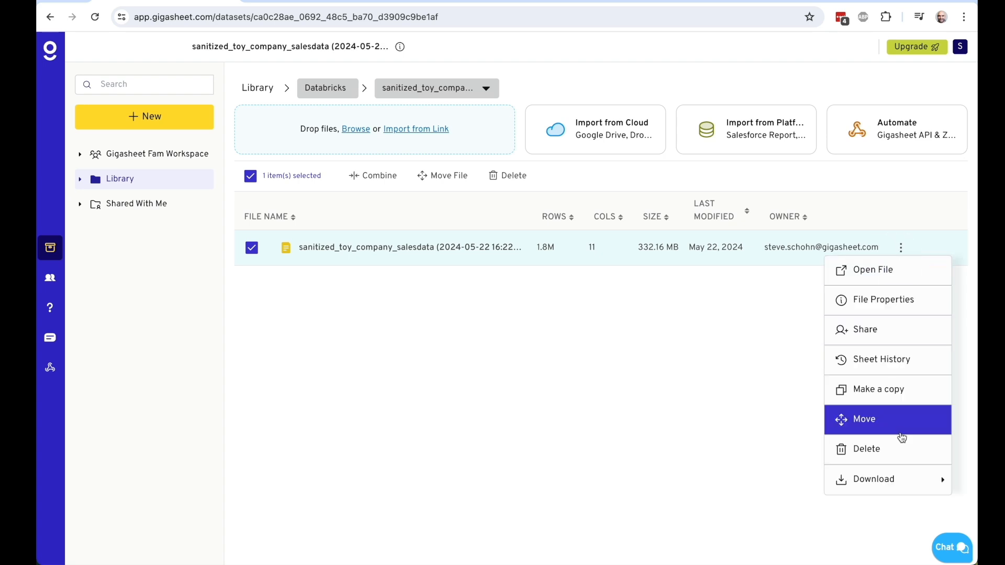
click(897, 341)
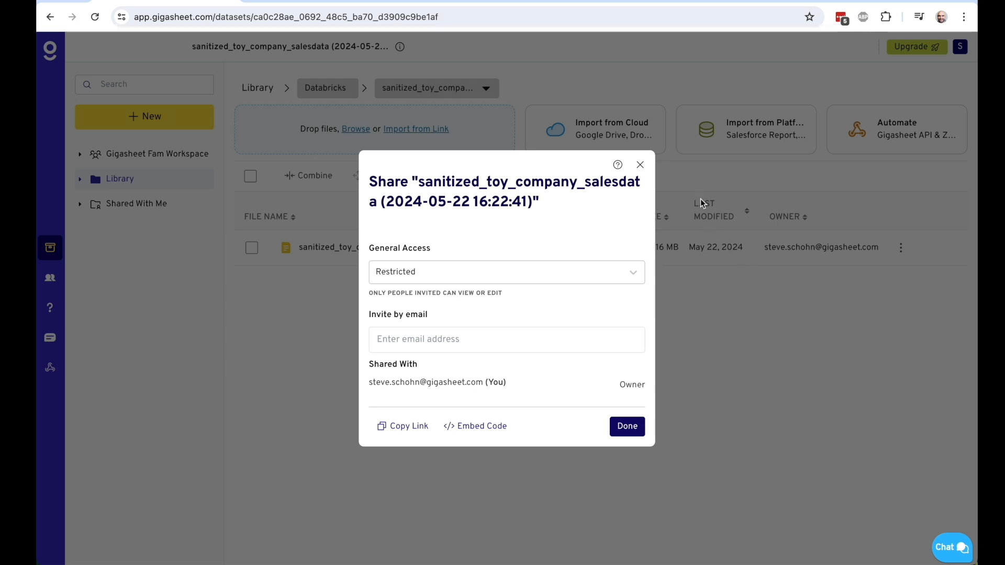
click(640, 167)
- Open the imported sales data sheet with its side panel collapsed and check the total row count
click(416, 251)
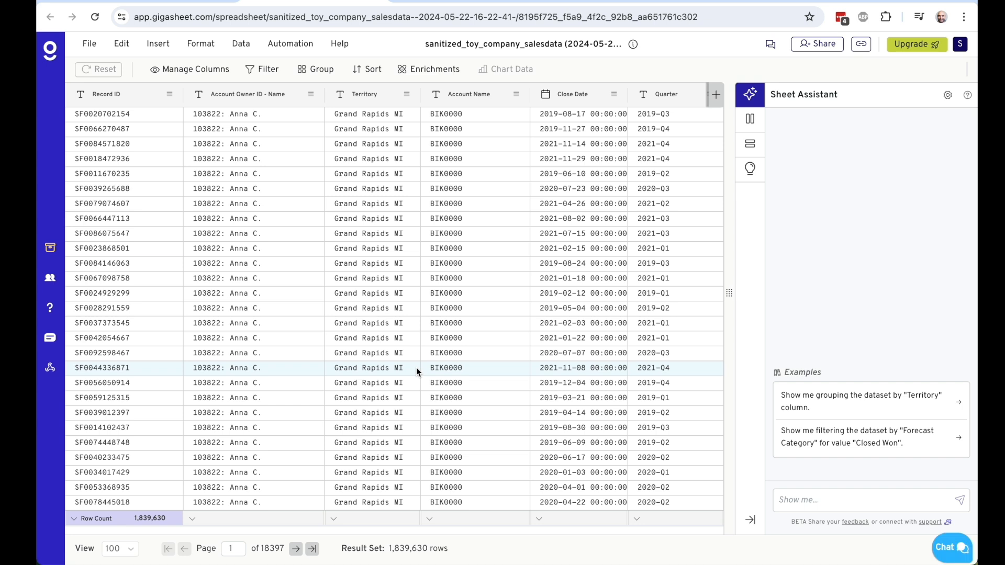
click(751, 118)
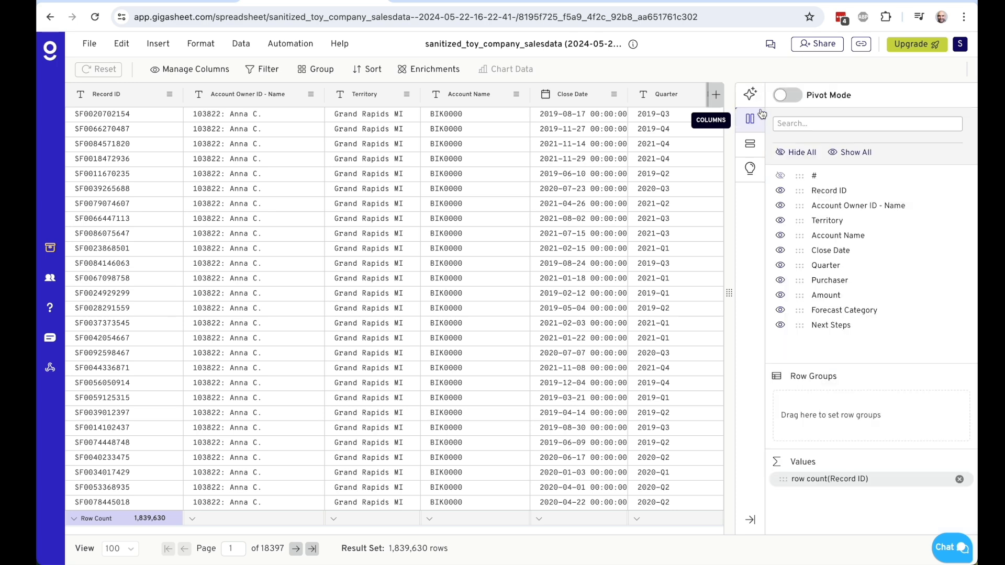
click(750, 119)
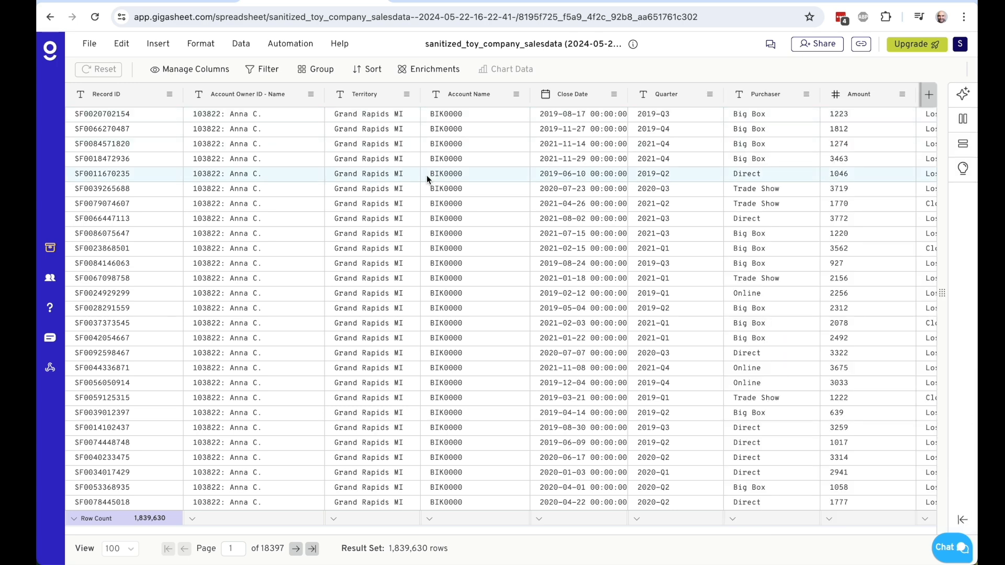
drag(389, 548, 454, 559)
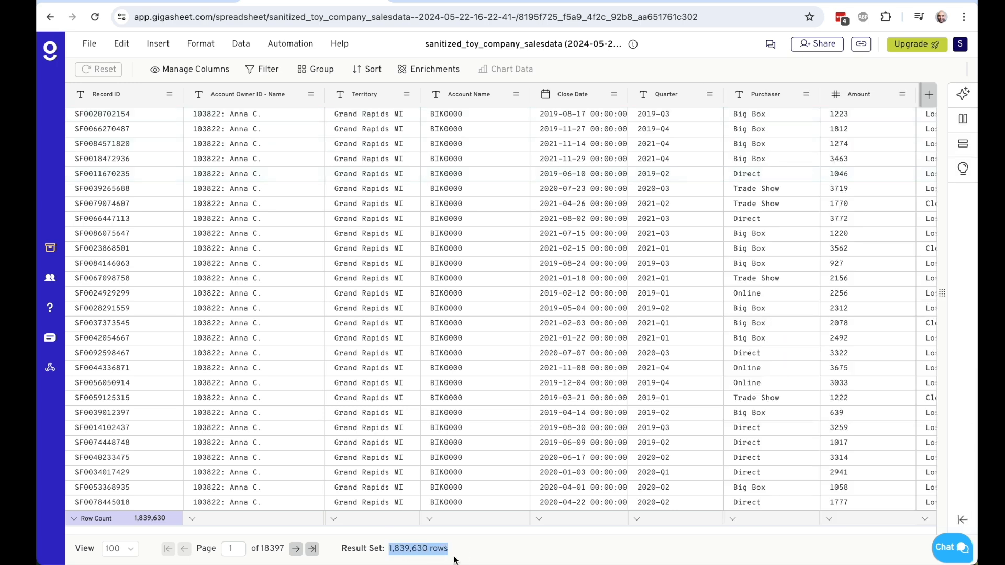
click(454, 560)
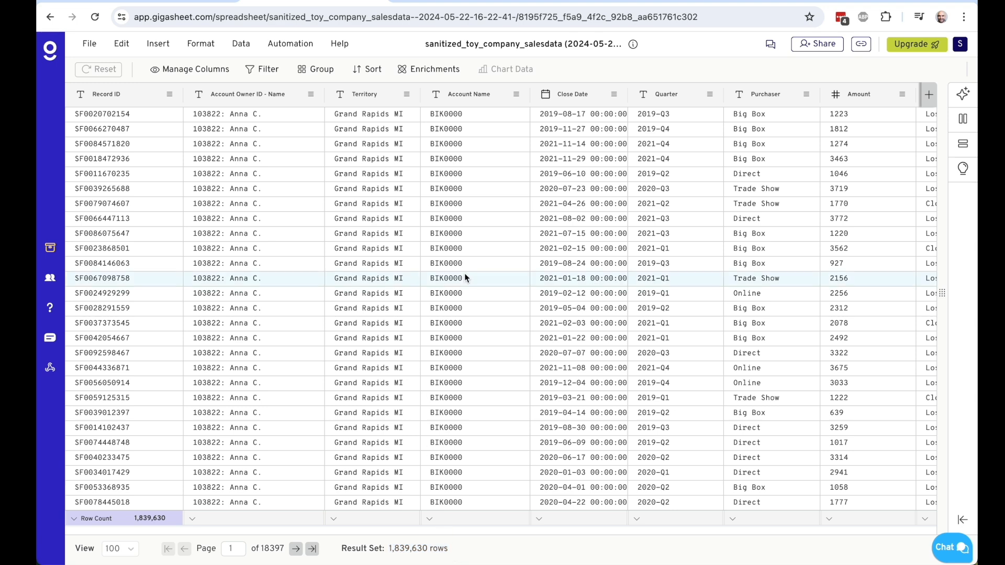
- Filter the sheet to rows whose Purchaser is Big Box
scroll(438, 197, right, 3)
scroll(437, 196, right, 5)
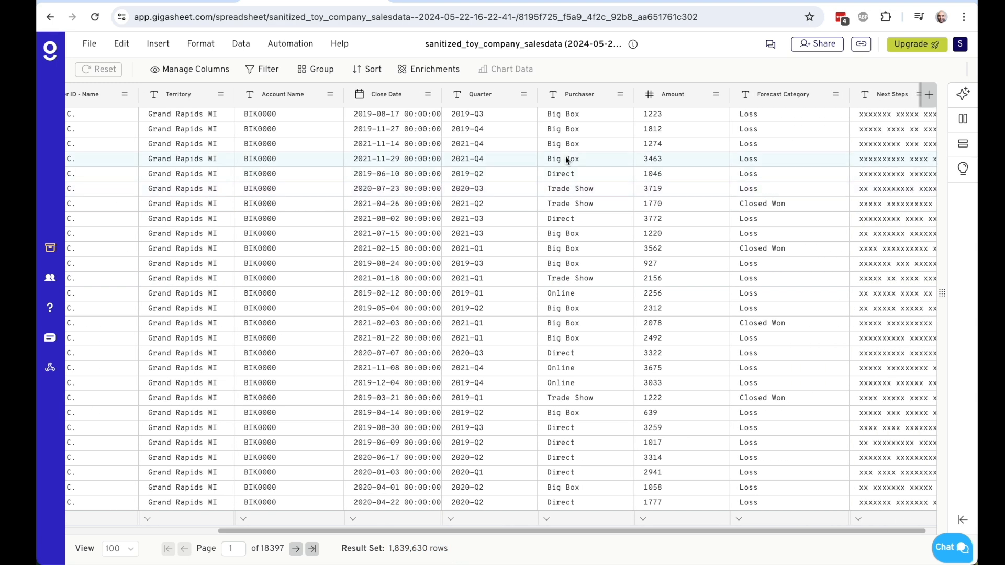
right_click(574, 145)
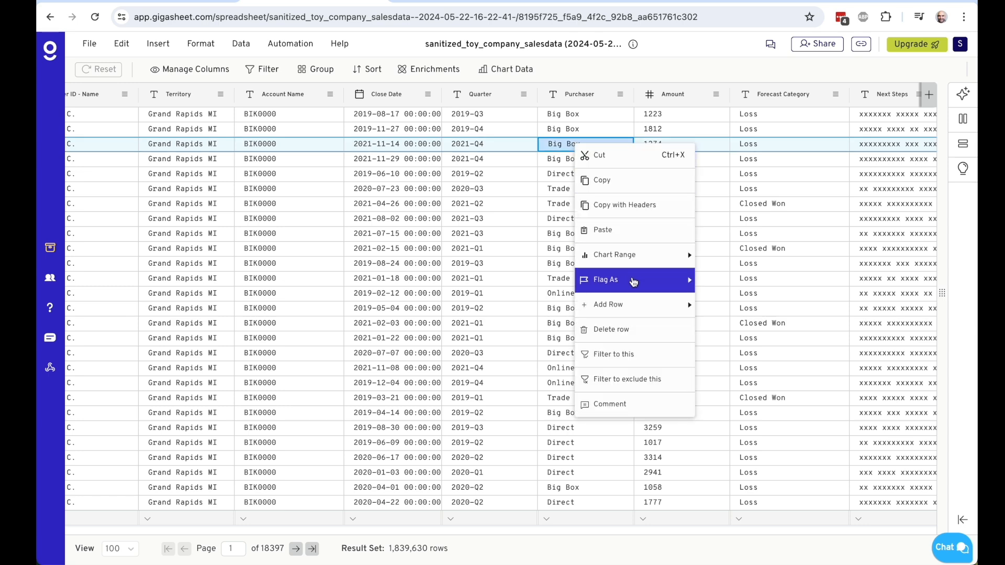
click(648, 357)
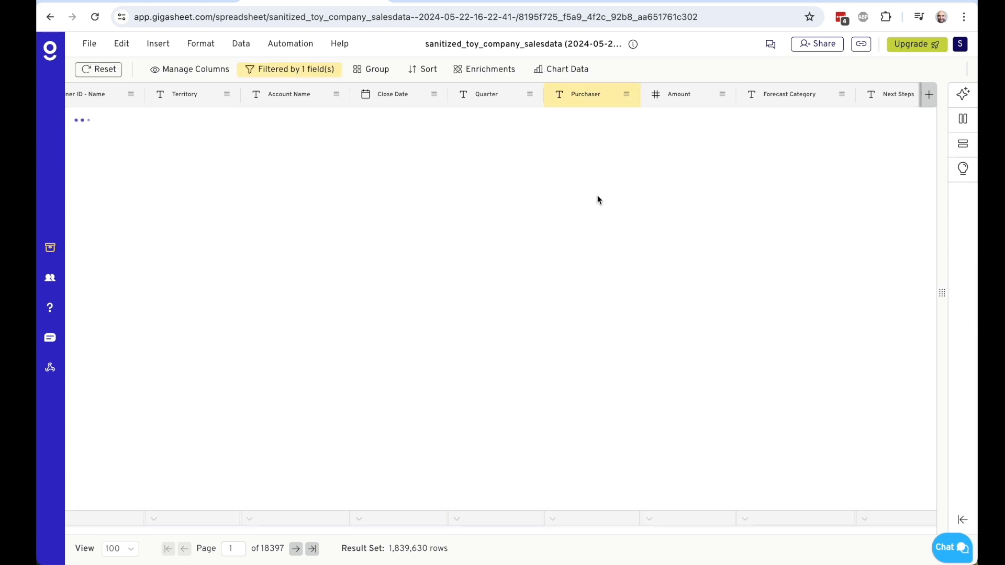
- Add a filter on the Amount column for values greater than 3000
click(722, 95)
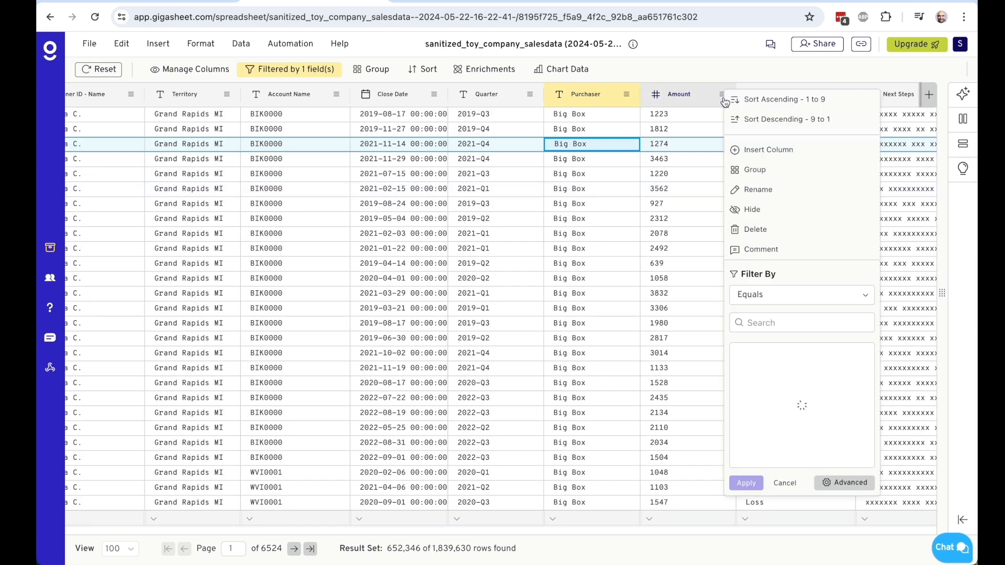
click(773, 296)
scroll(785, 374, down, 2)
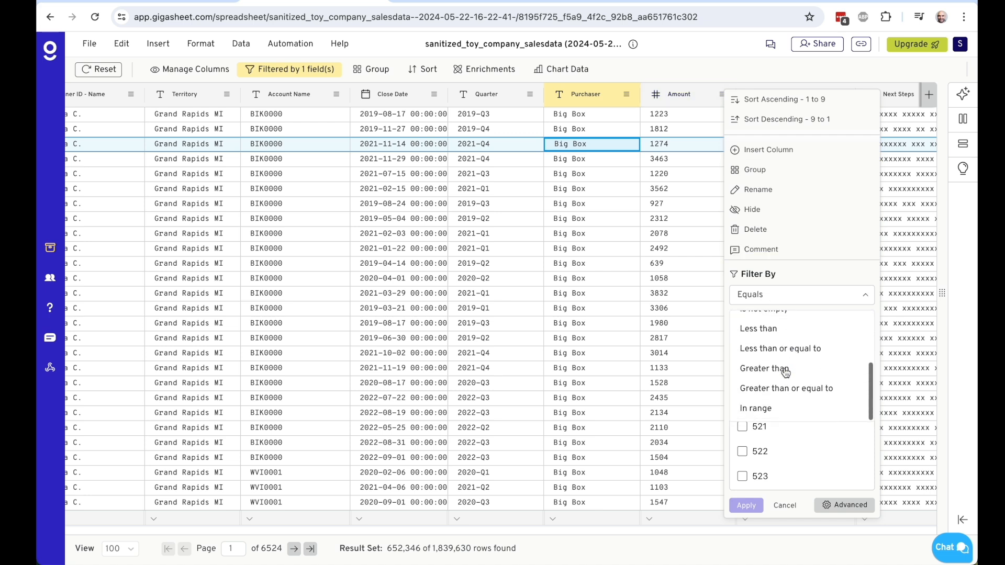
click(783, 368)
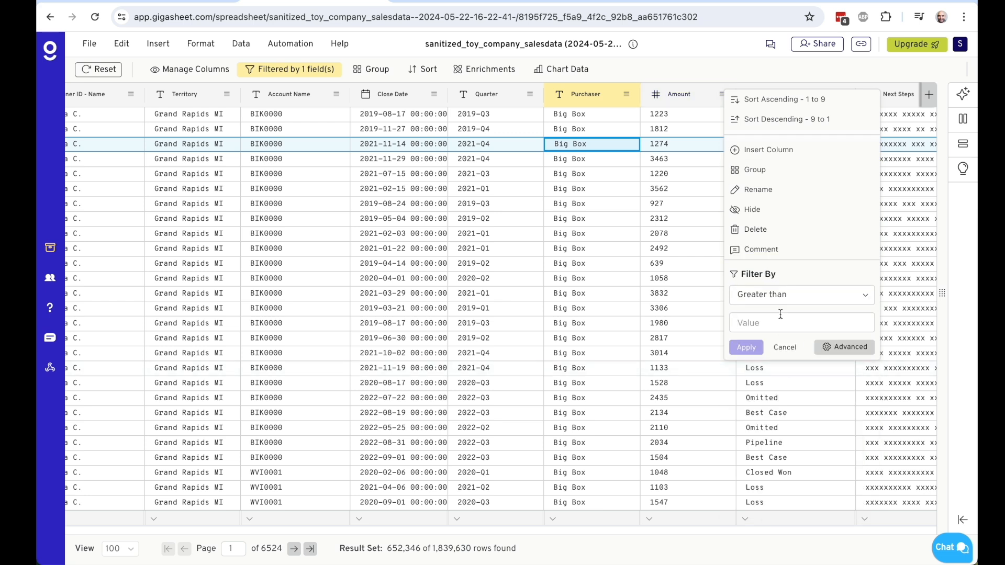
click(780, 314)
text(3000)
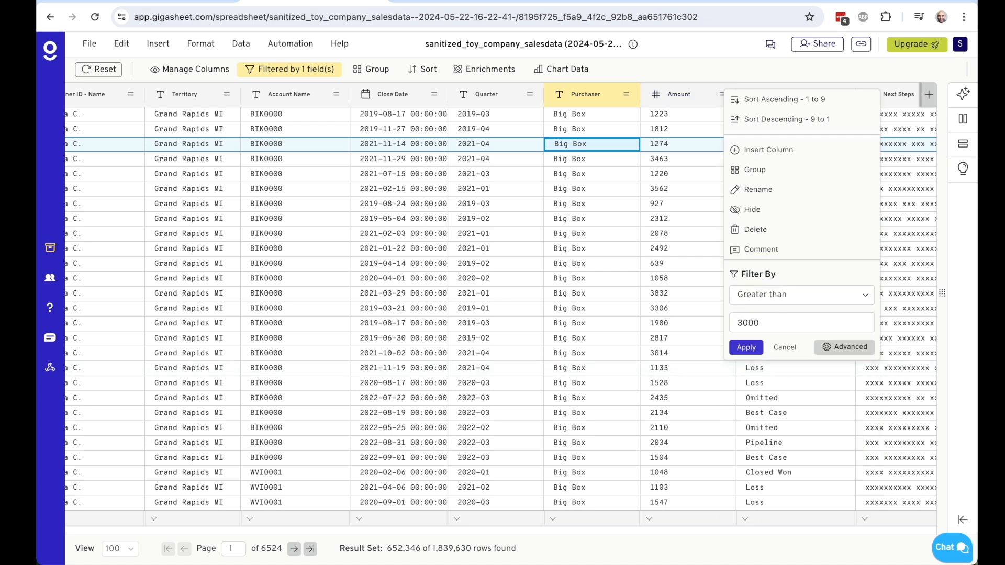
click(745, 348)
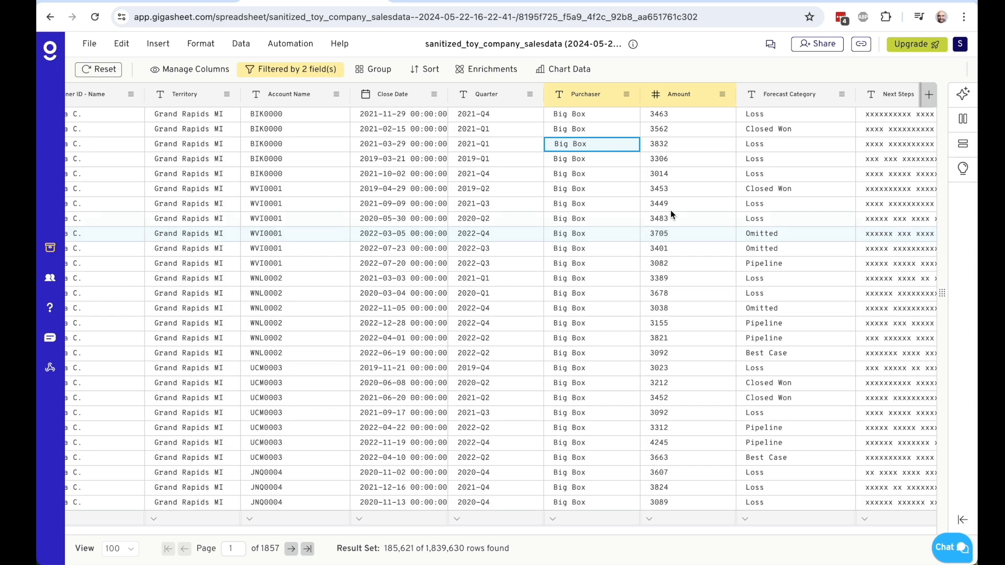
- Filter Forecast Category to Closed Won and Commit, and check the number of matching rows
click(842, 95)
click(863, 403)
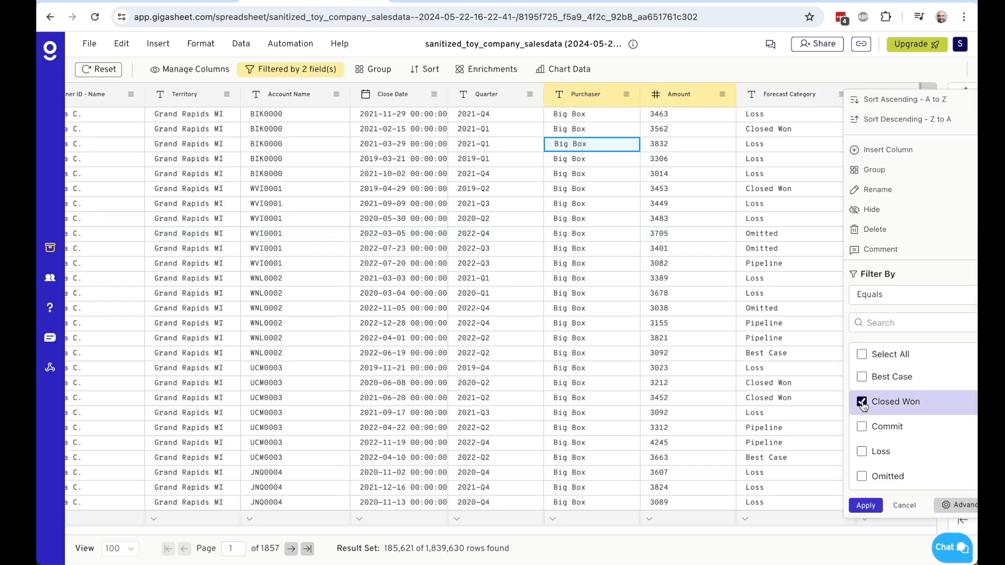
click(862, 426)
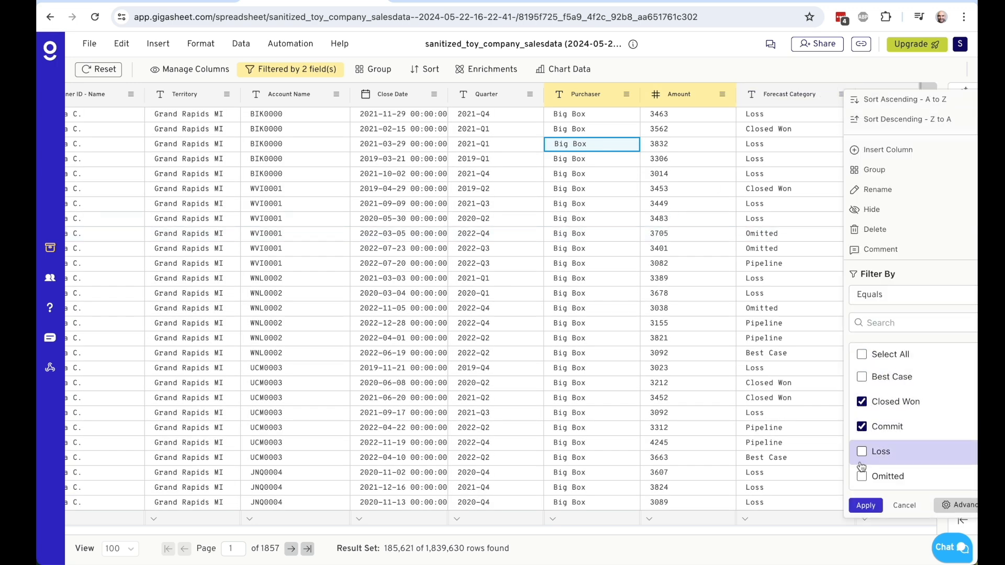
click(864, 505)
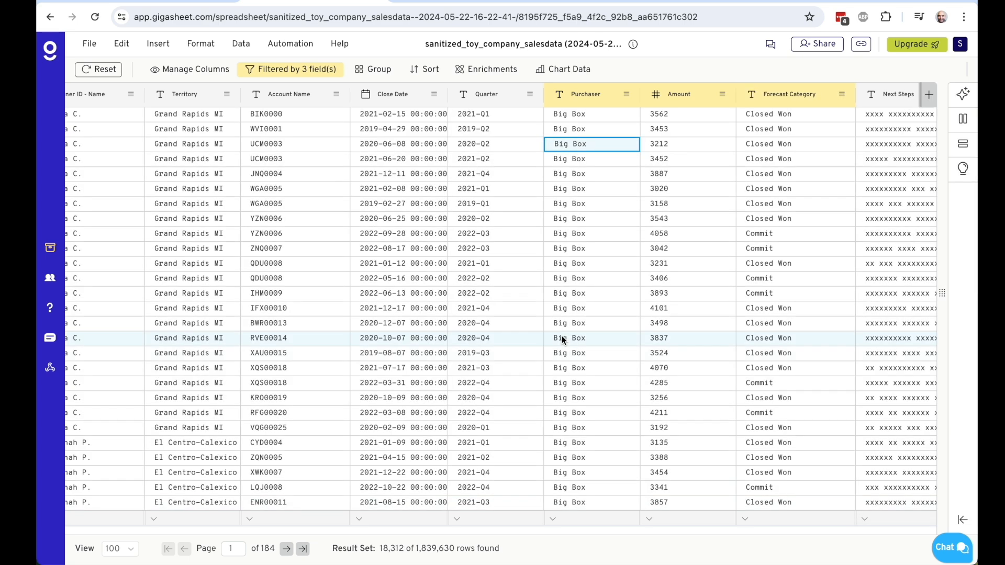
drag(379, 547, 467, 547)
click(469, 546)
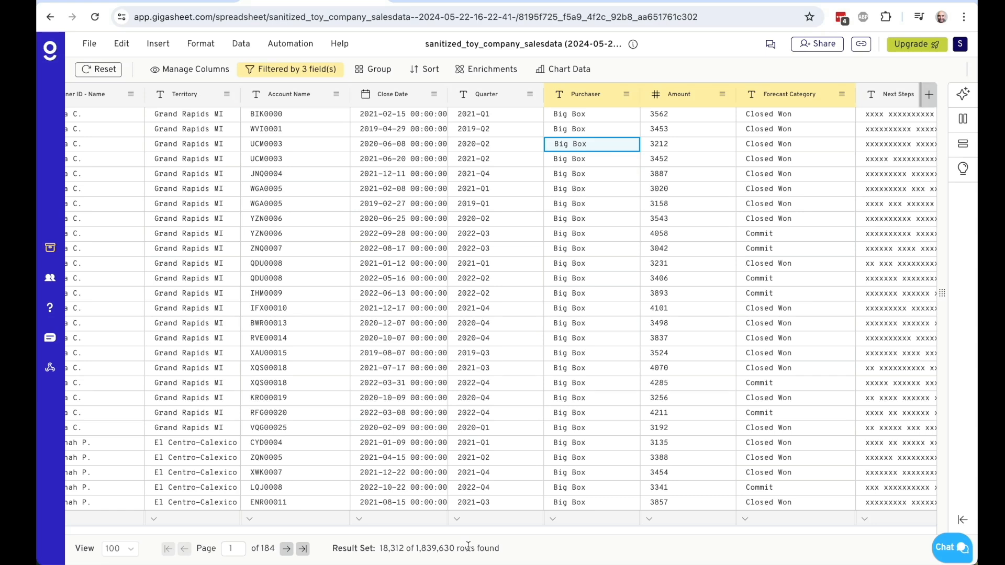
- Add an aggregate calculation to the Amount column's summary row
scroll(342, 394, left, 5)
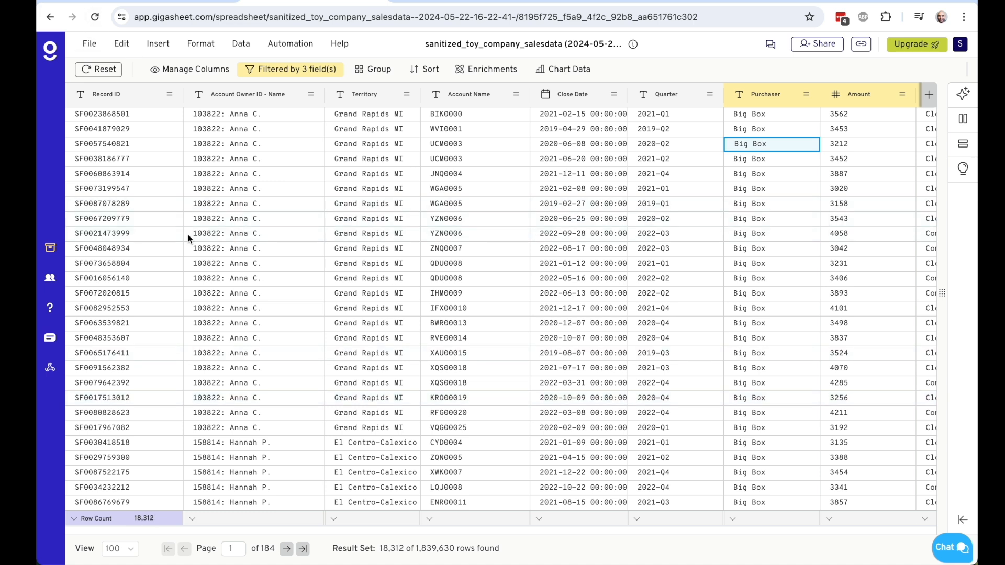
click(829, 519)
click(852, 349)
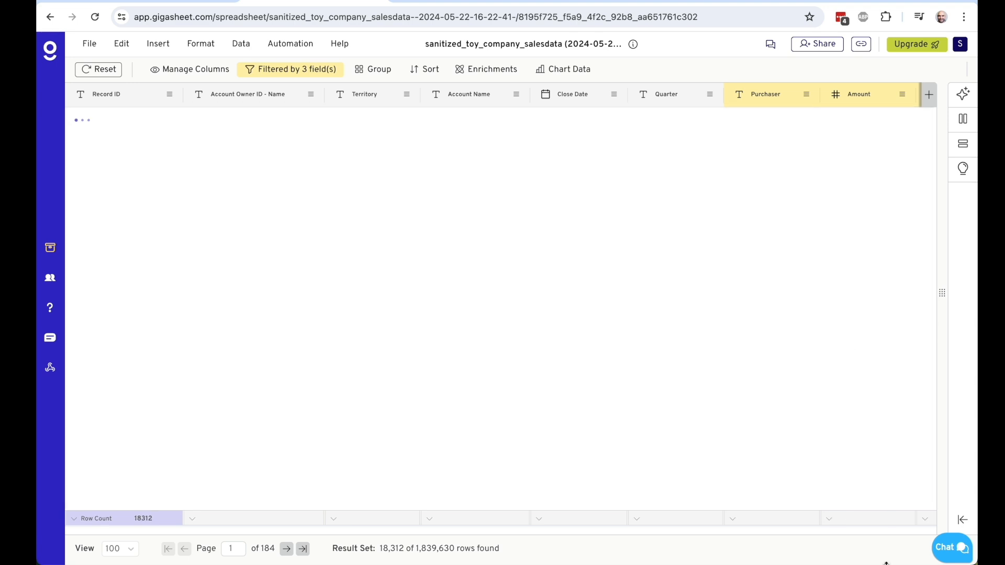
- Show the download options for exporting the filtered sheet as CSV
scroll(827, 442, right, 2)
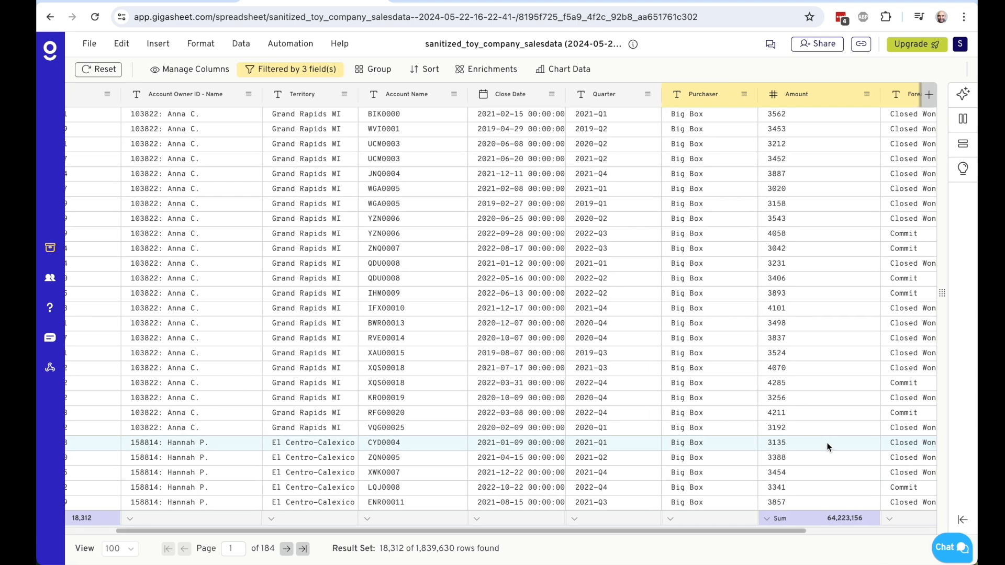
click(102, 54)
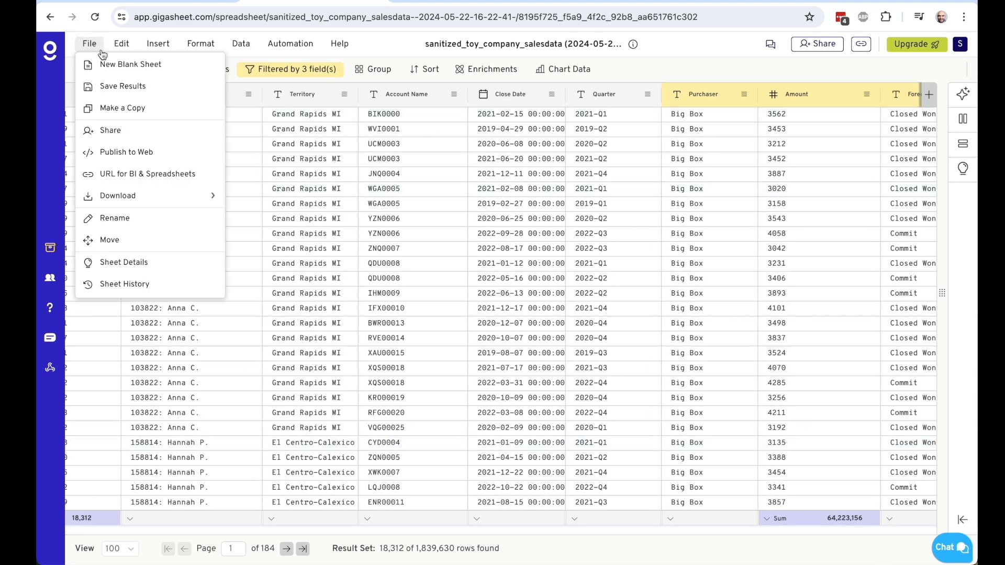
mouse_move(187, 196)
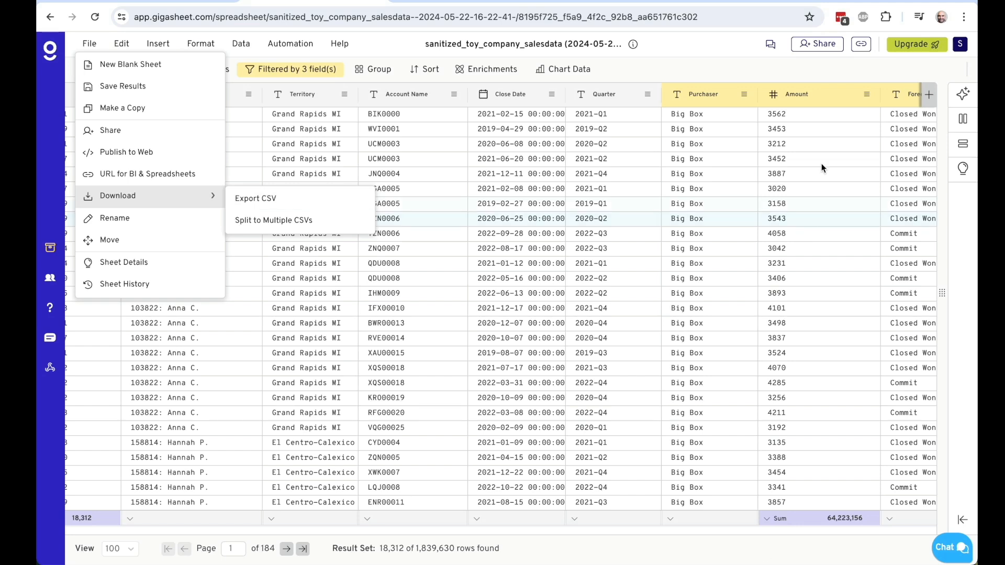
- Change the Amount column's filter to values greater than 3200 and check the recalculated sum
click(866, 95)
click(894, 316)
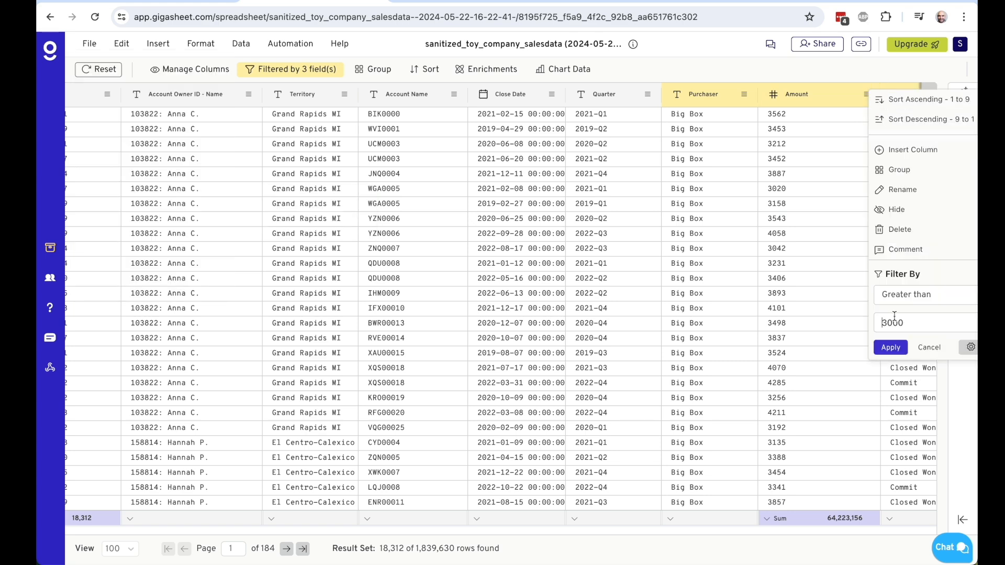
key(BackSpace)
text(2)
click(898, 349)
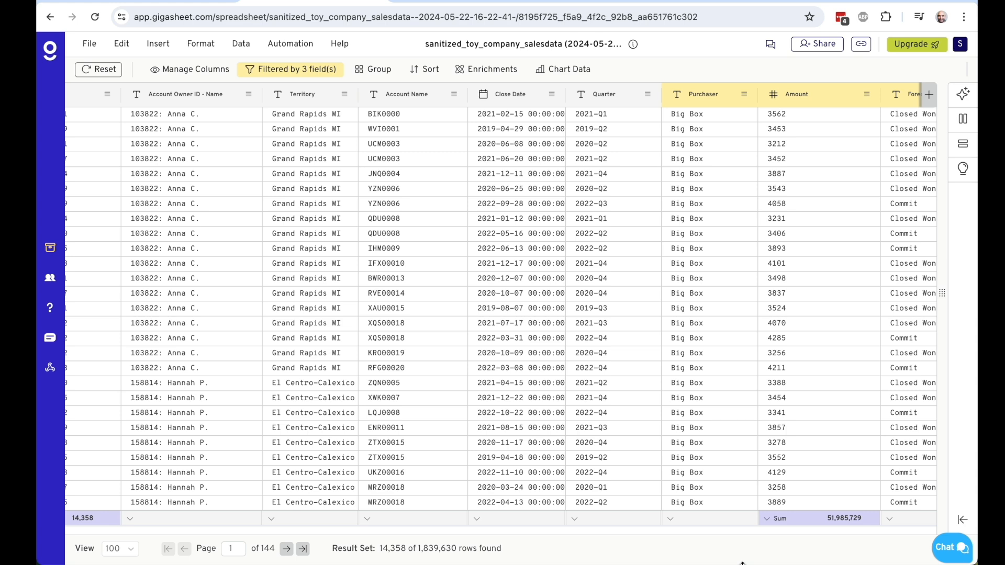
scroll(711, 435, right, 5)
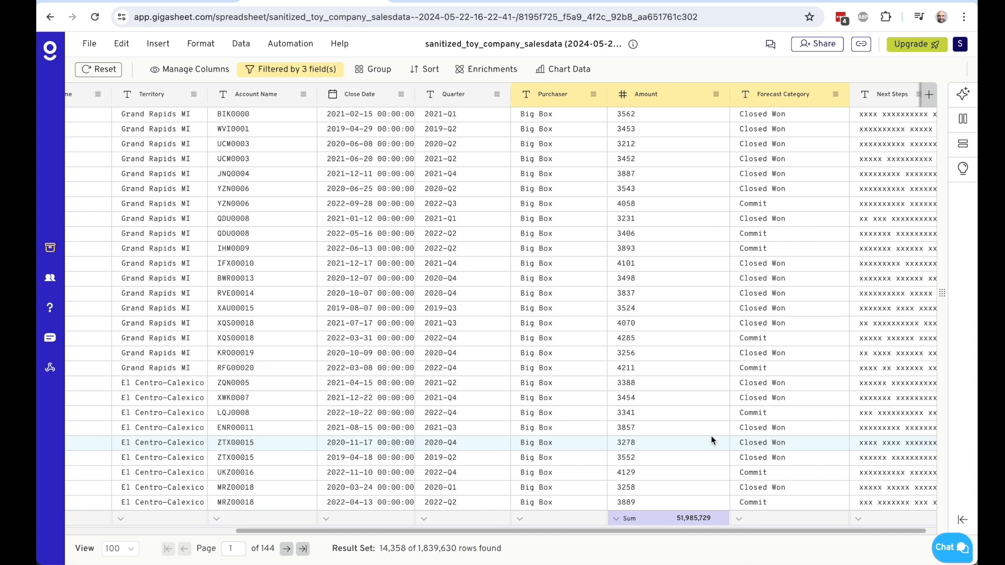